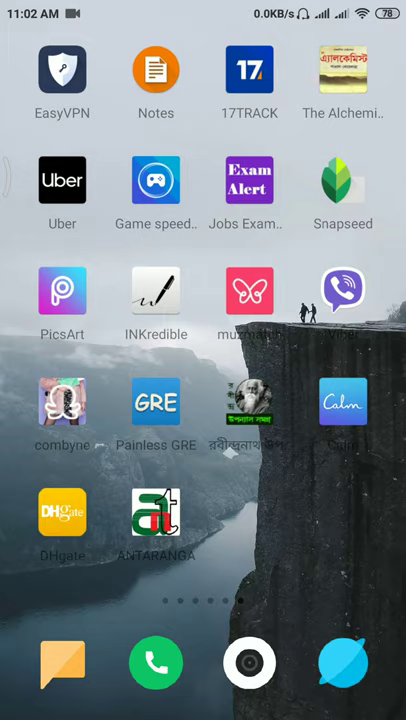
# - Return via recent apps to the GAAN Music Player page and start installing it
pyautogui.hotkey('alt', 'Tab')
pyautogui.click(299, 450)
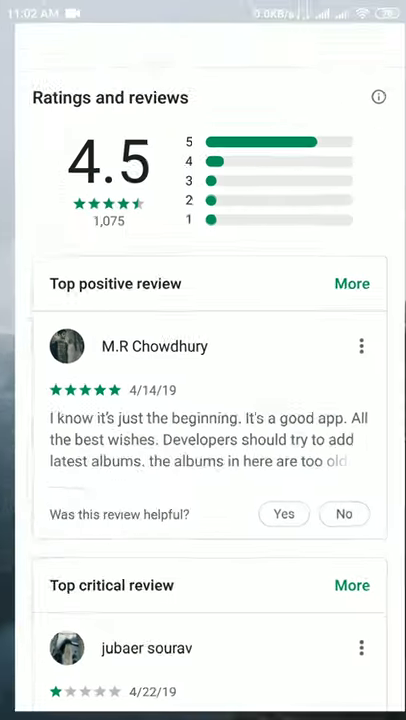
pyautogui.scroll(5, 203, 400)
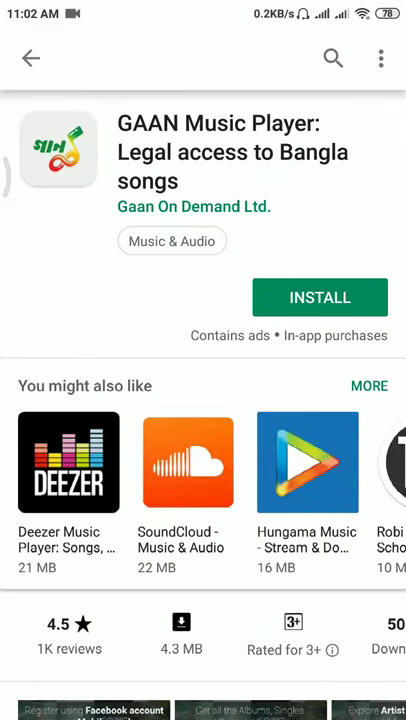
pyautogui.click(290, 297)
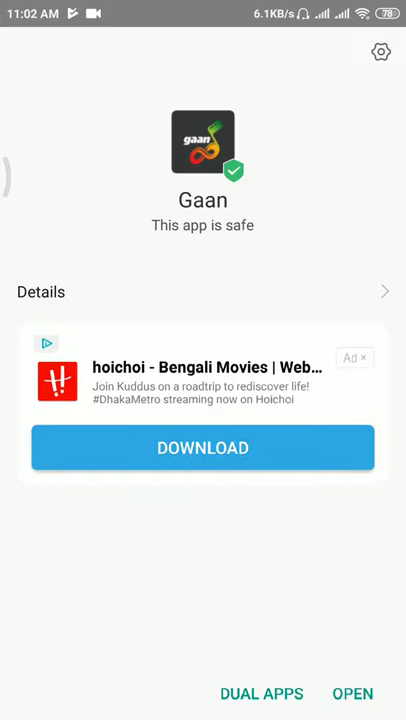
# - Leave the scan result and uninstall GAAN Music Player, confirming with OK
pyautogui.press('Escape')
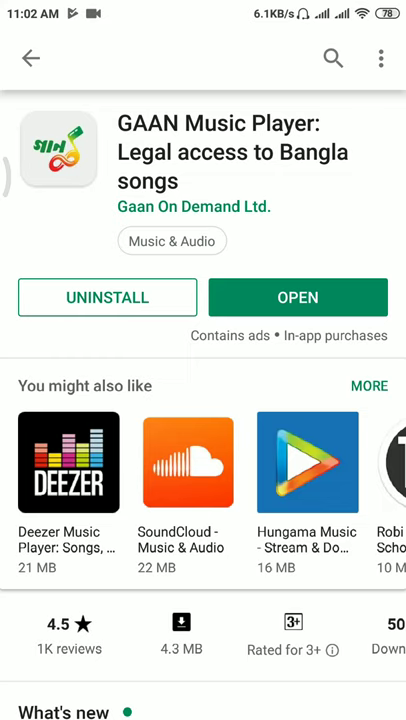
pyautogui.scroll(-5, 340, 461)
pyautogui.scroll(5, 265, 601)
pyautogui.click(96, 297)
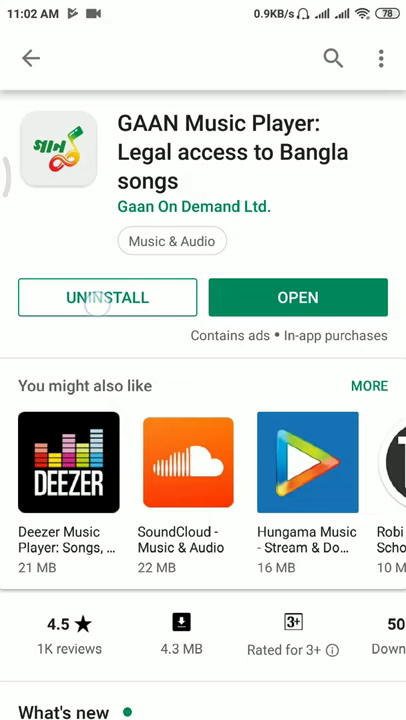
pyautogui.click(329, 401)
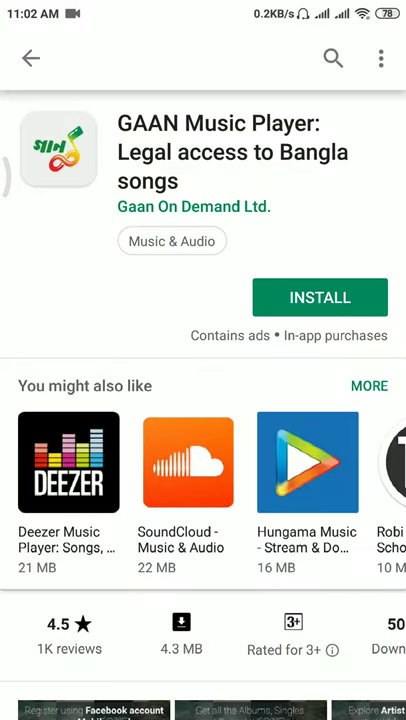
# - Search 'nogod', pick the Nagad suggestion and install Nagad
pyautogui.click(333, 58)
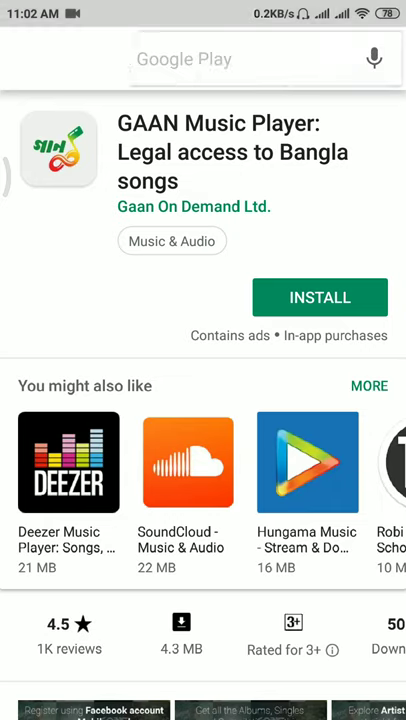
pyautogui.write('no')
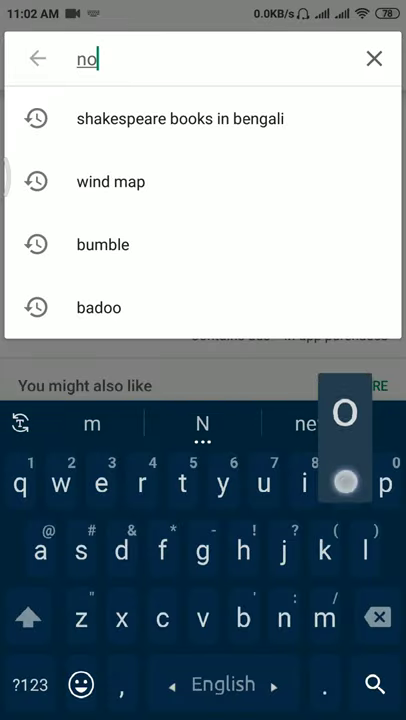
pyautogui.write('god')
pyautogui.click(100, 118)
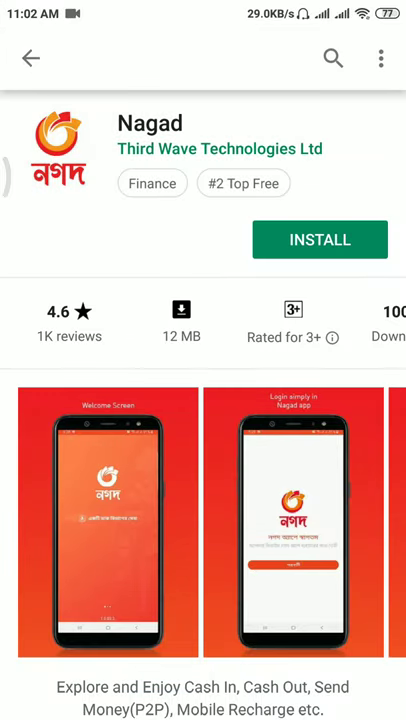
pyautogui.click(320, 240)
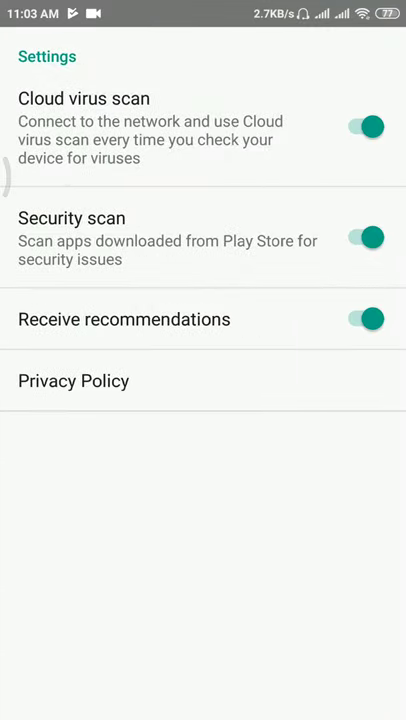
# - Switch off Receive recommendations and go back to the Nagad store page
pyautogui.click(365, 319)
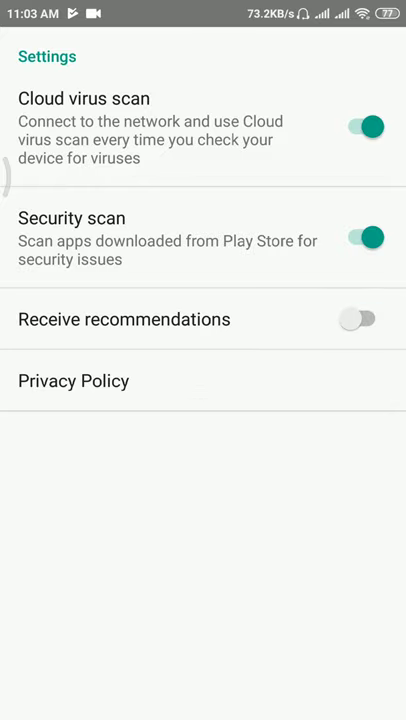
pyautogui.press('Escape')
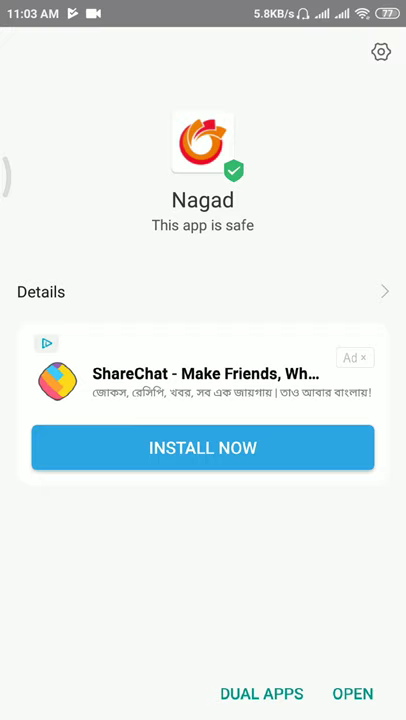
pyautogui.press('Escape')
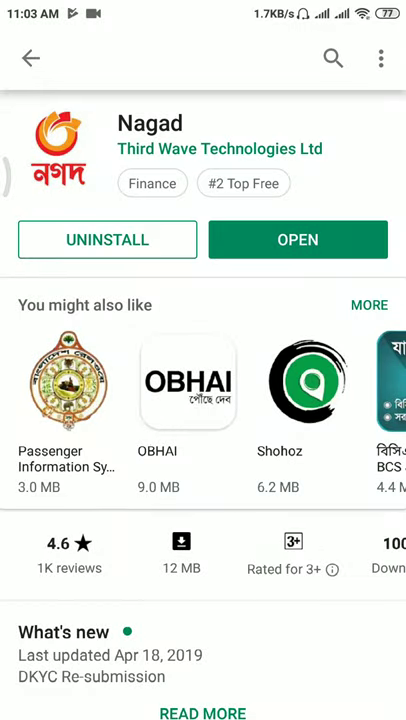
# - Uninstall Nagad with OK confirmation, then reinstall it to see the ad-free scan
pyautogui.click(138, 241)
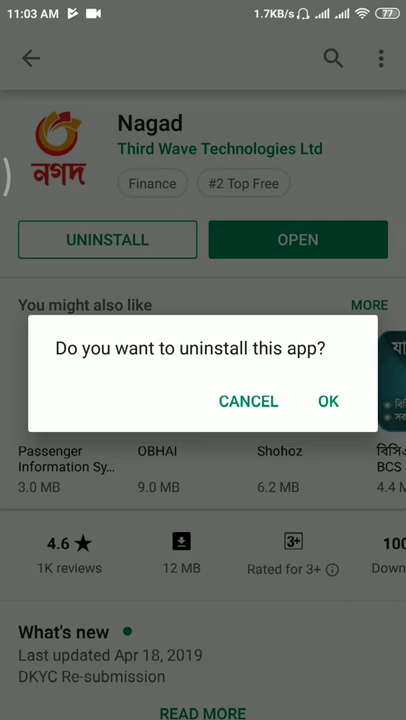
pyautogui.click(328, 401)
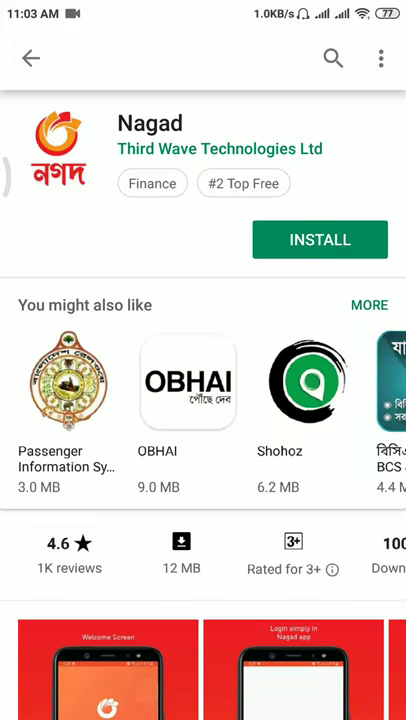
pyautogui.click(282, 239)
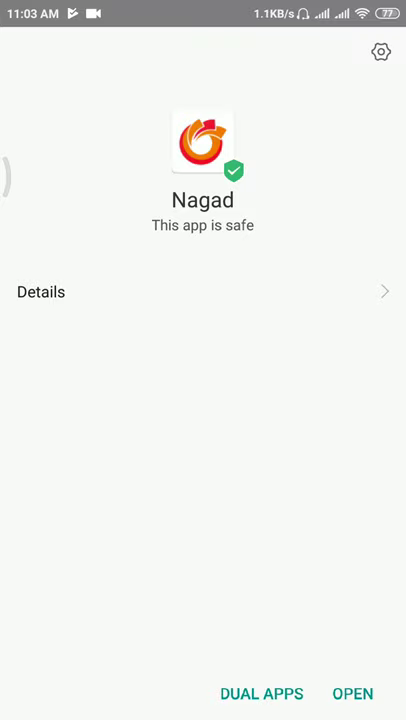
pyautogui.click(380, 52)
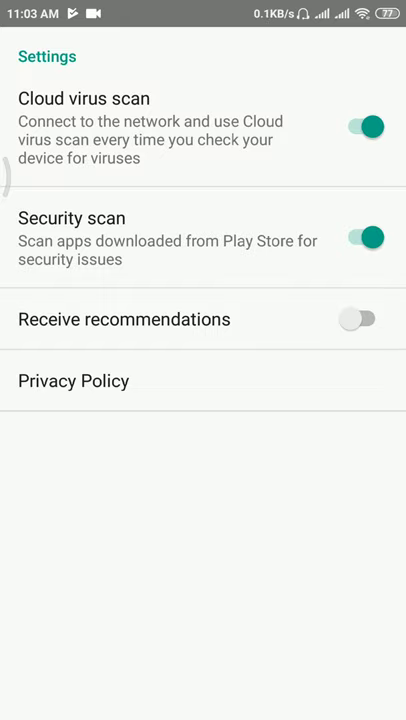
pyautogui.press('Escape')
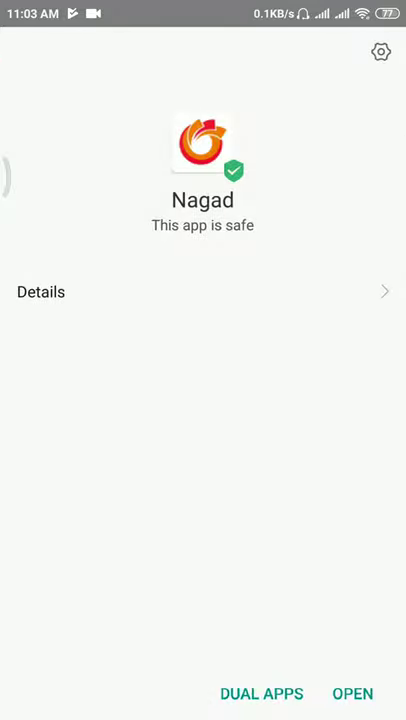
pyautogui.click(40, 292)
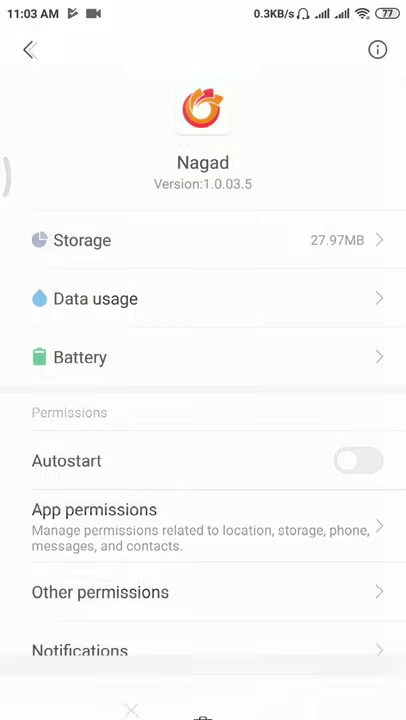
pyautogui.click(22, 44)
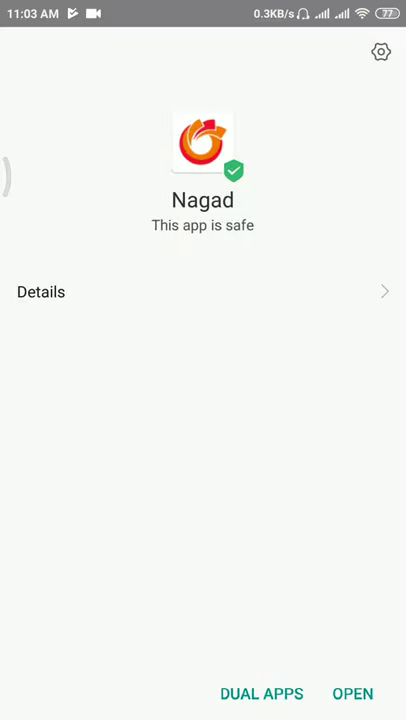